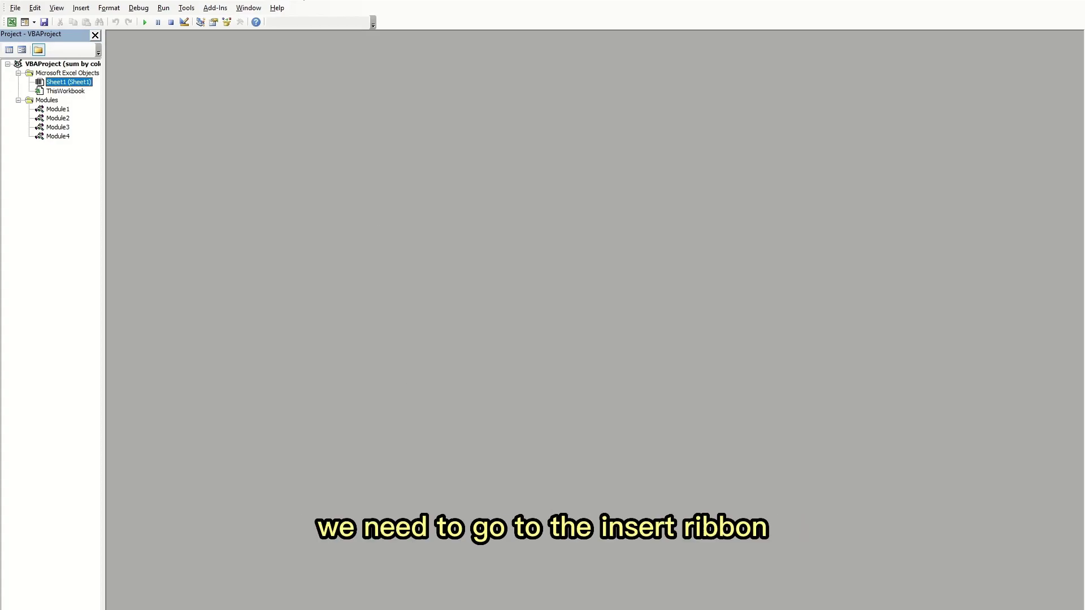
- Insert a new module into the VBA project, reposition its code window, and close that window
left_click(81, 8)
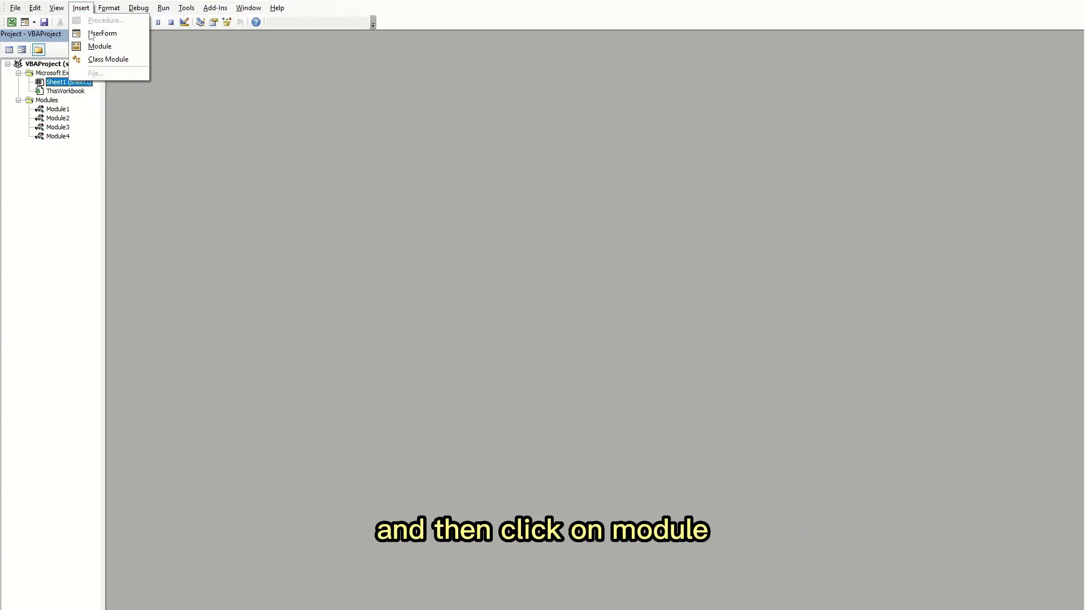
left_click(94, 47)
left_click_drag(448, 160, 395, 37)
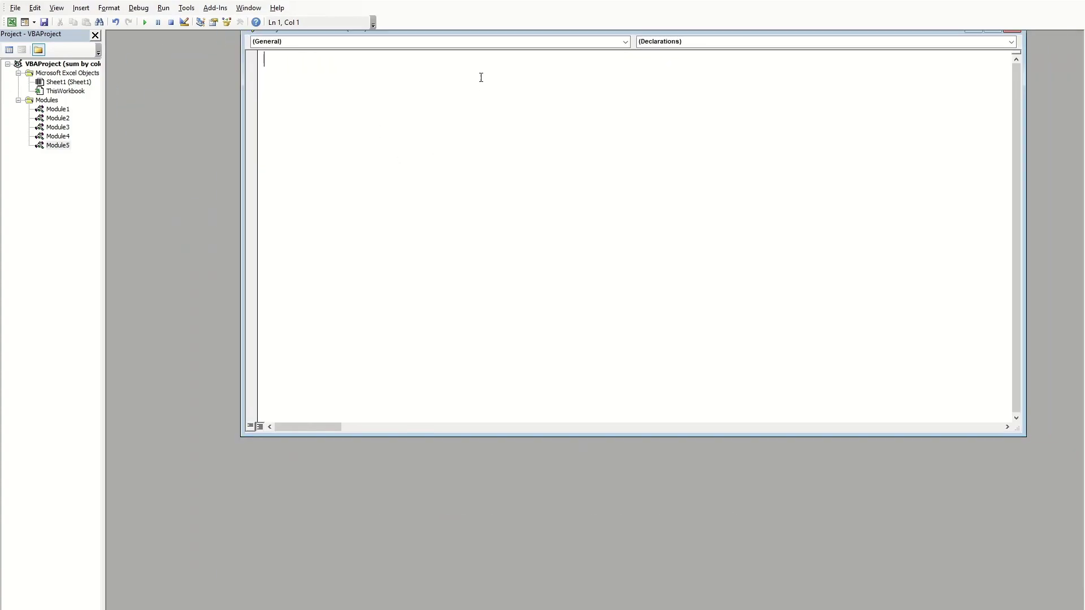
left_click_drag(880, 33, 868, 53)
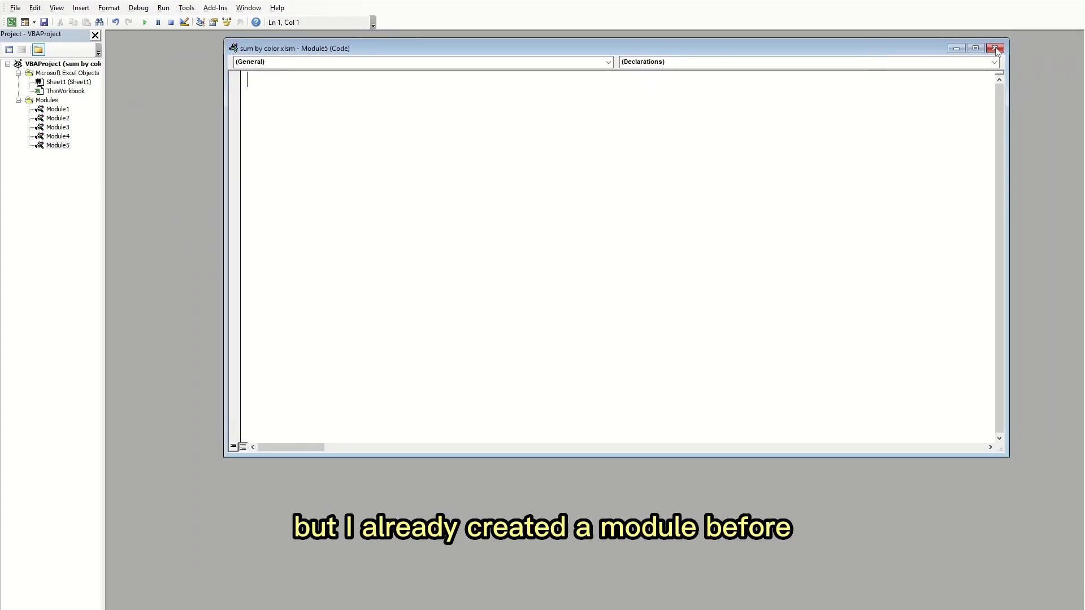
left_click(998, 47)
- Open the code of Module1, which holds the SumByColor function
left_click(58, 111)
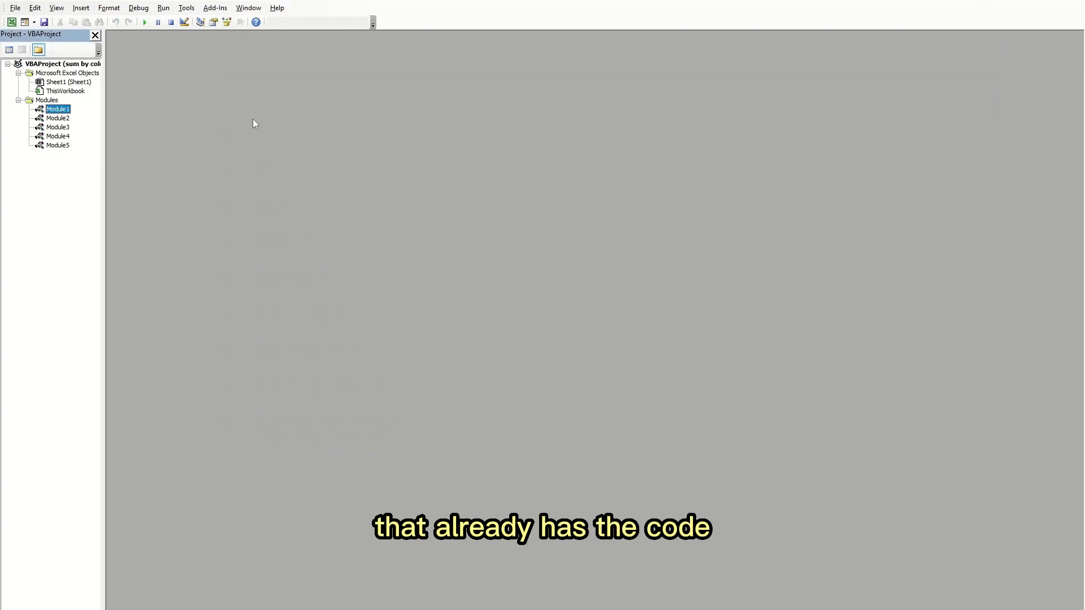
double_click(58, 110)
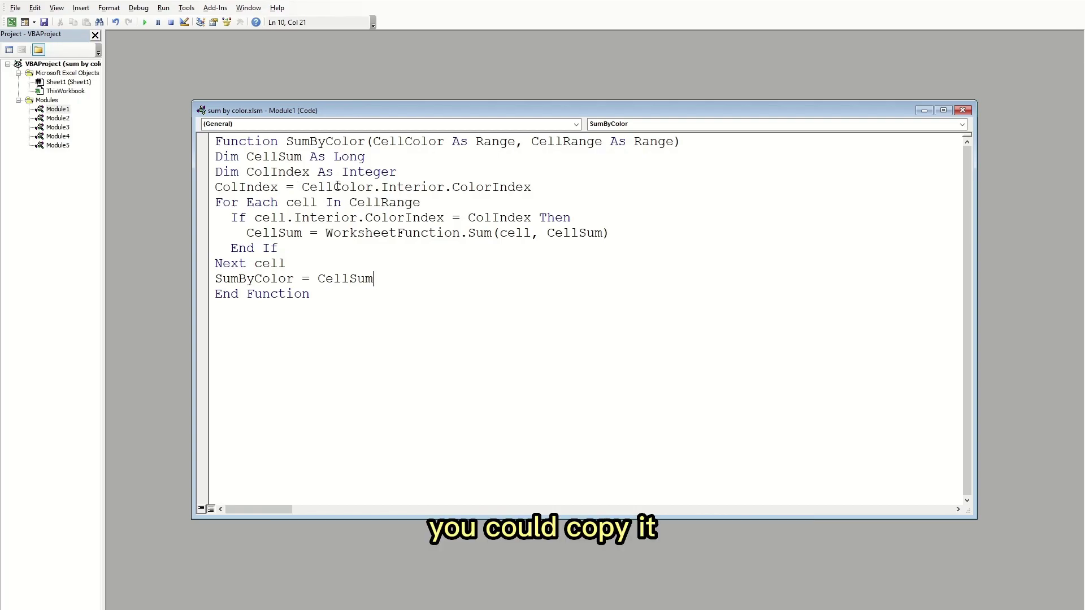
key("ctrl+a")
left_click(317, 202)
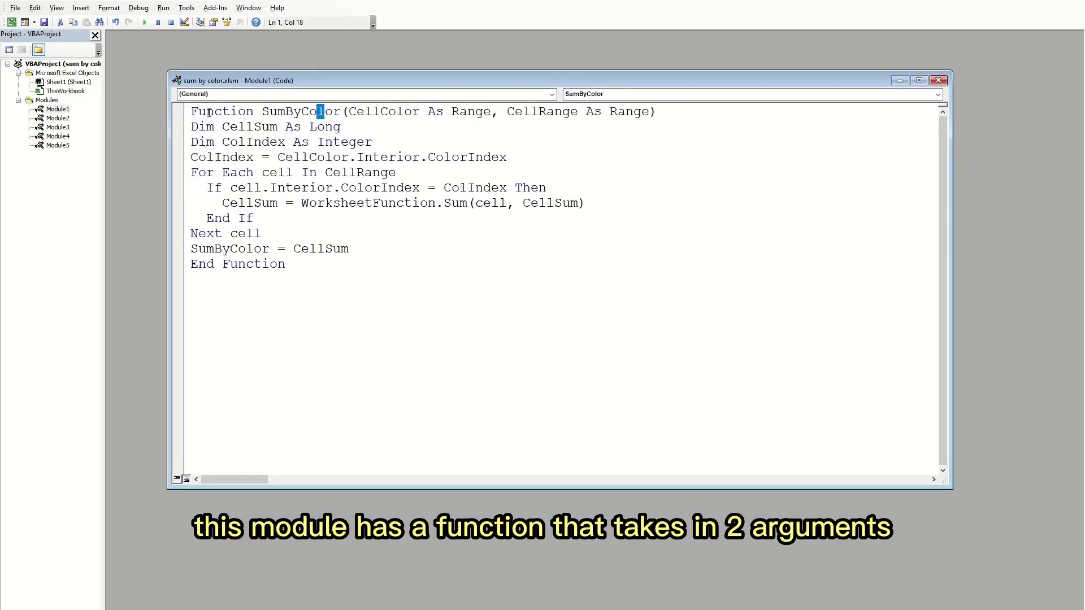
- Examine the SumByColor function's CellColor and CellRange arguments and the For Each loop that compares cell colors
left_click(349, 112)
left_click_drag(349, 114, 418, 113)
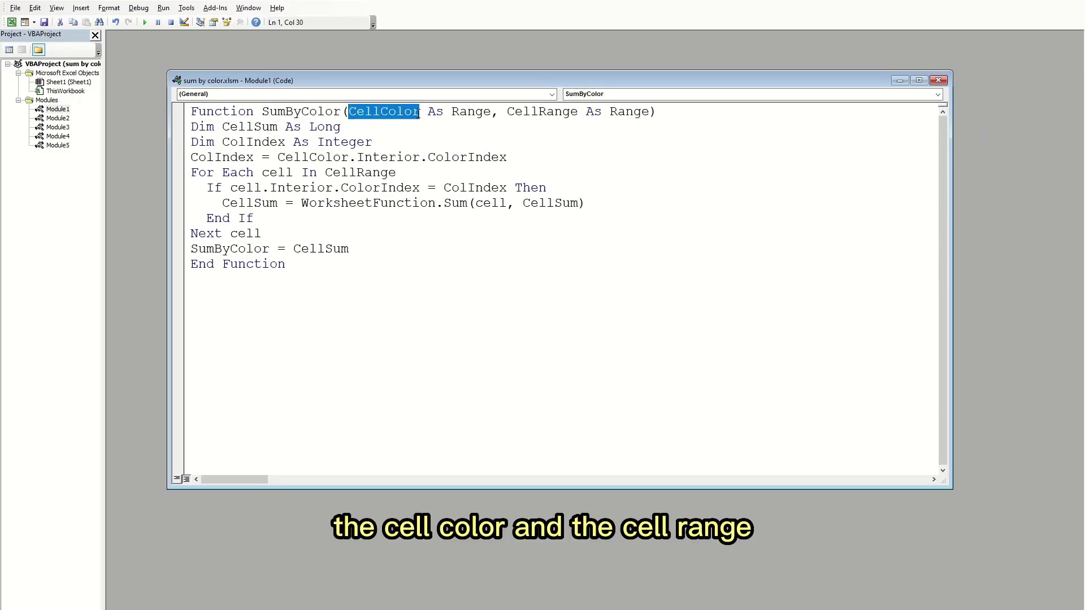
left_click_drag(508, 111, 577, 111)
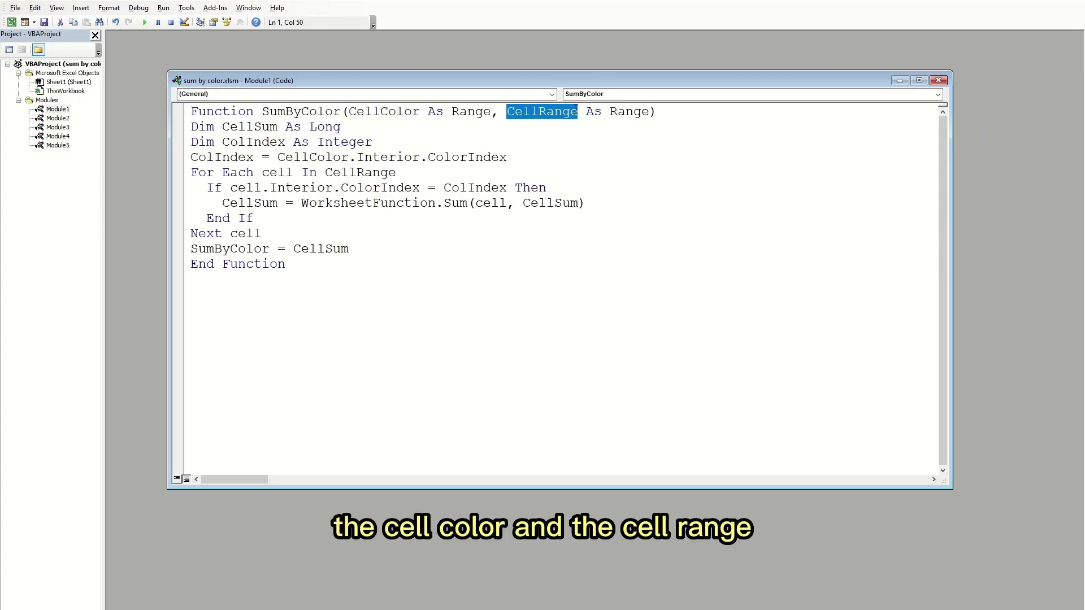
left_click(481, 142)
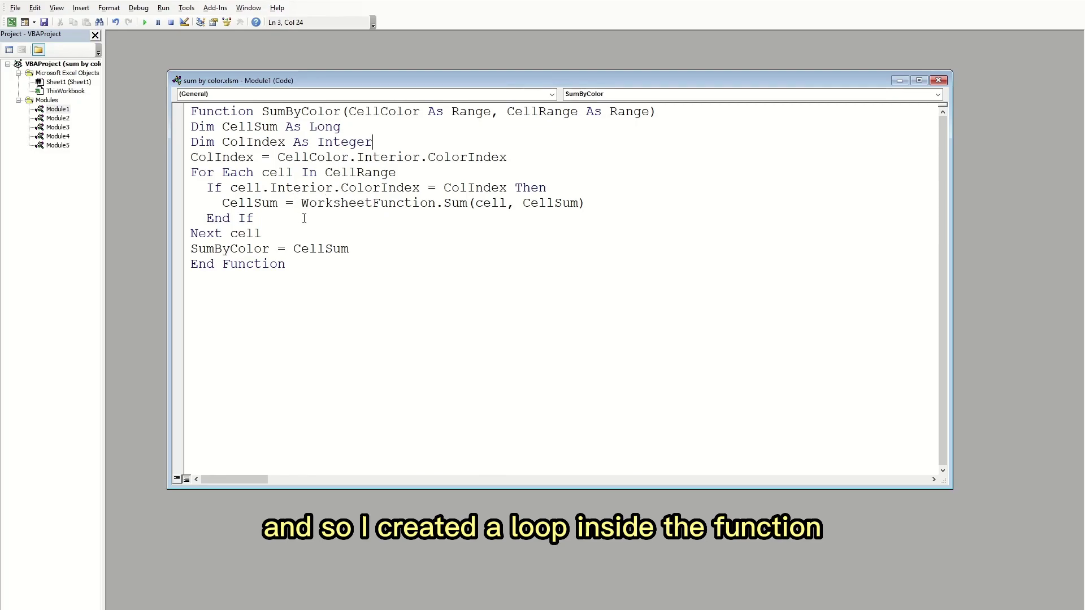
left_click_drag(301, 225, 191, 173)
left_click(226, 176)
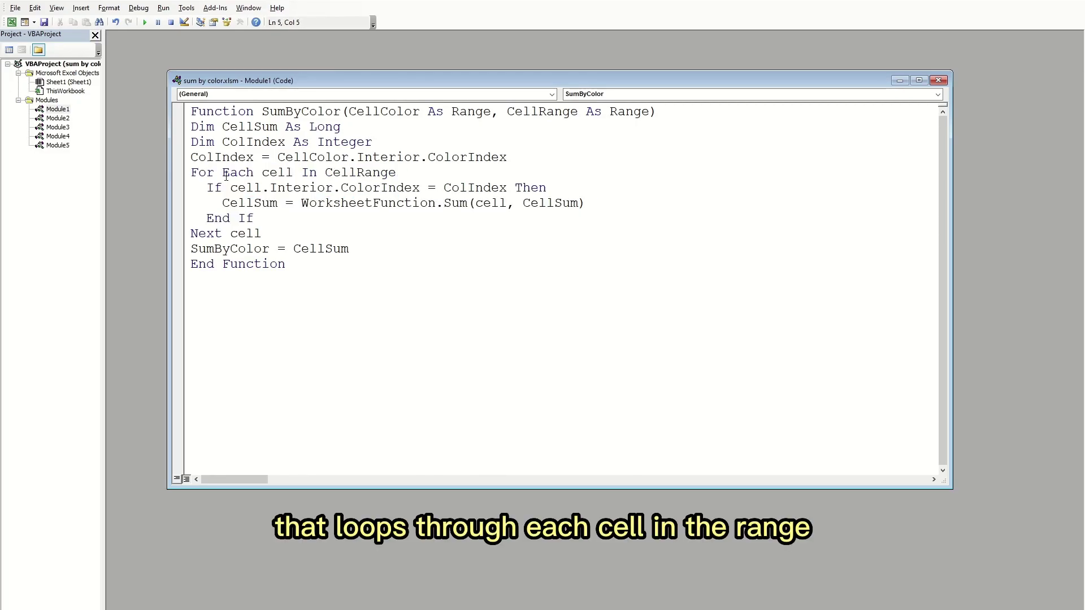
left_click_drag(507, 113, 577, 116)
left_click(453, 161)
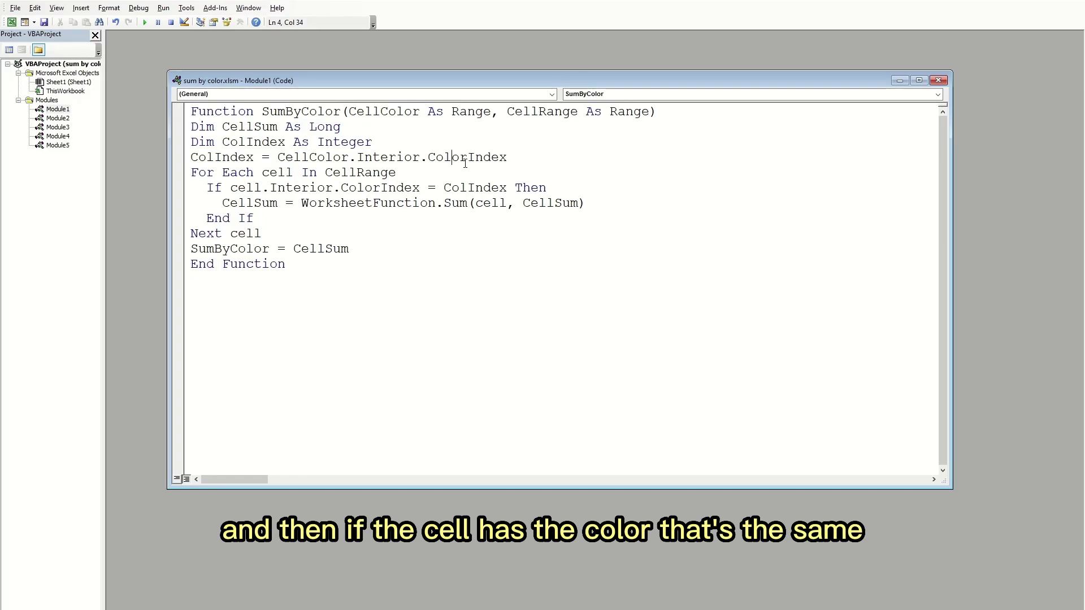
mouse_move(349, 112)
left_mouse_down()
mouse_move(420, 112)
mouse_move(349, 115)
left_mouse_up()
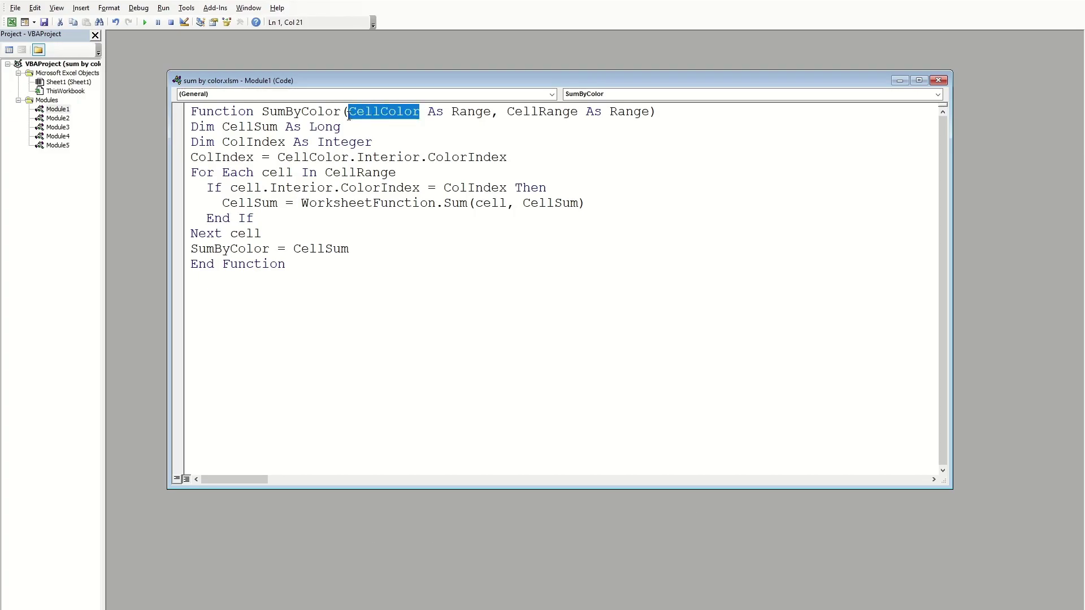
left_click(355, 126)
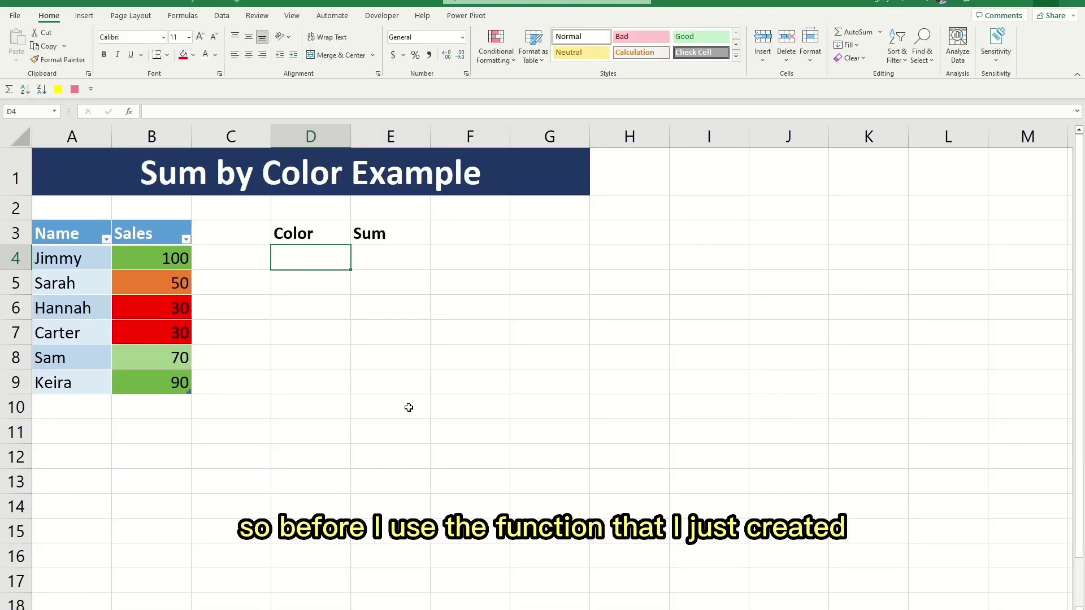
double_click(151, 258)
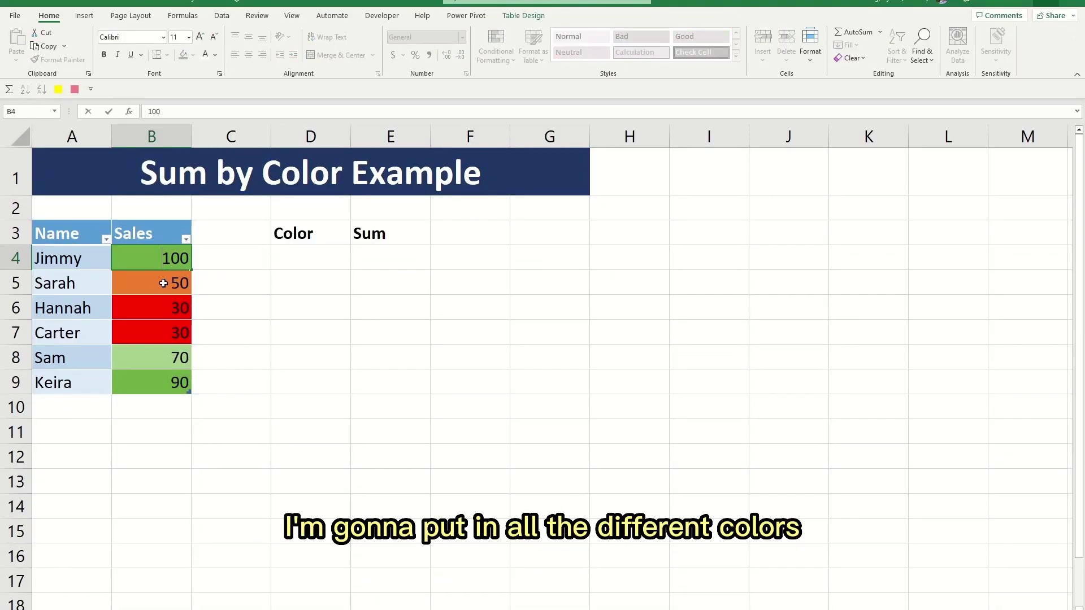
left_click(164, 282)
left_click(150, 349)
left_click(302, 259)
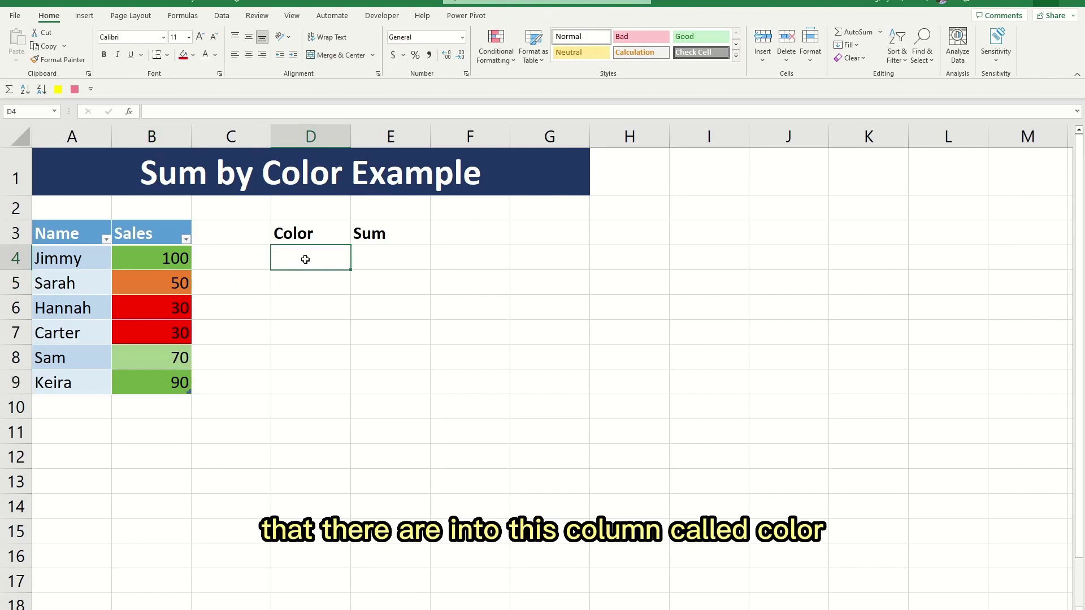
left_click_drag(297, 256, 305, 388)
- Copy the dark green formatting of B4 to D4 and the light green formatting of B8 to D5 with Format Painter
left_click(296, 254)
left_click(163, 258)
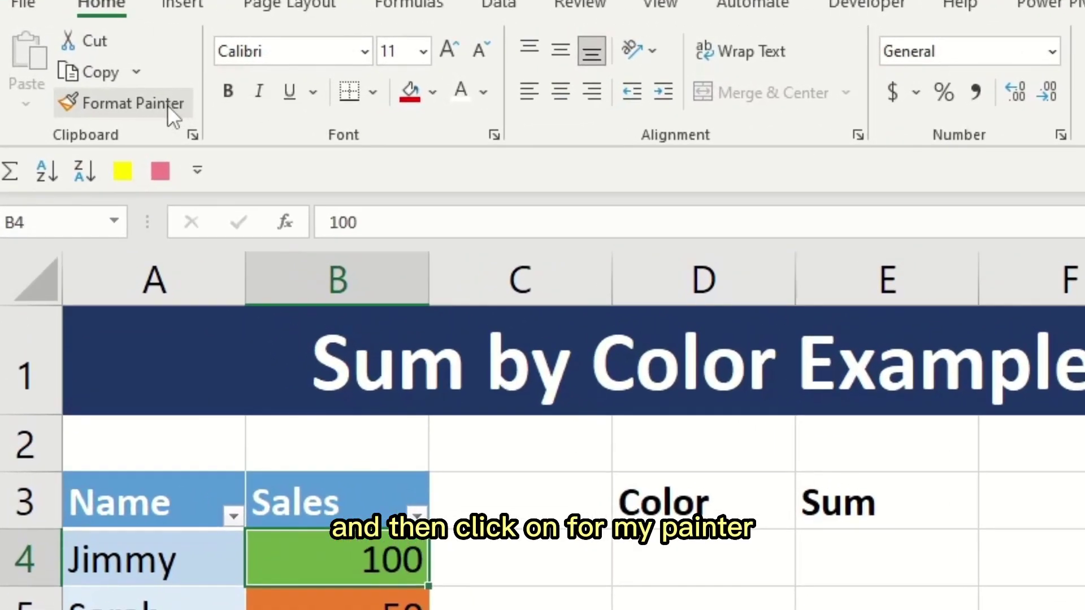
left_click(86, 64)
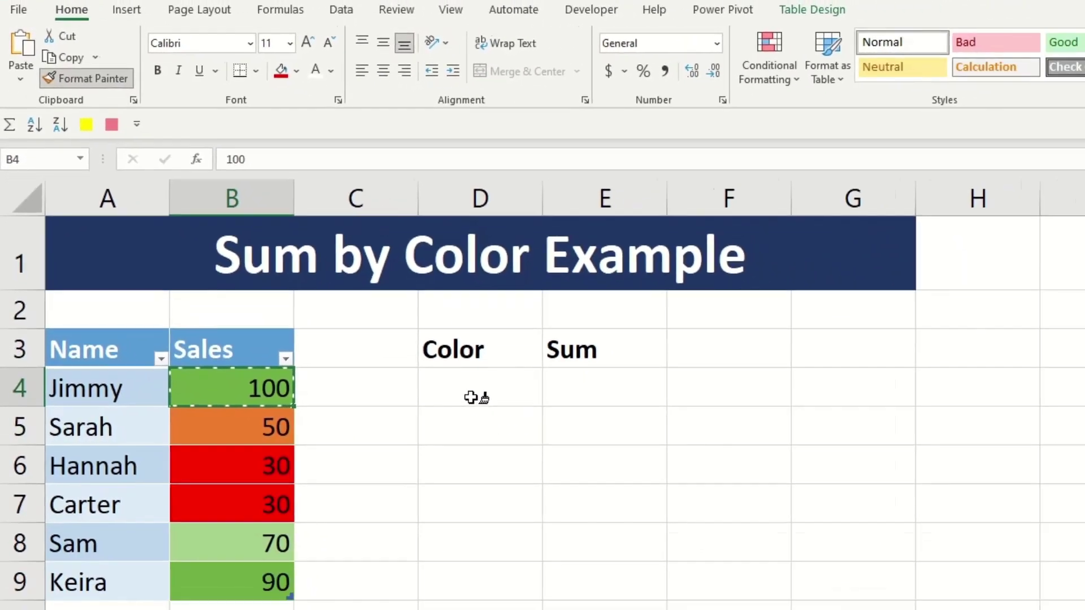
left_click(701, 574)
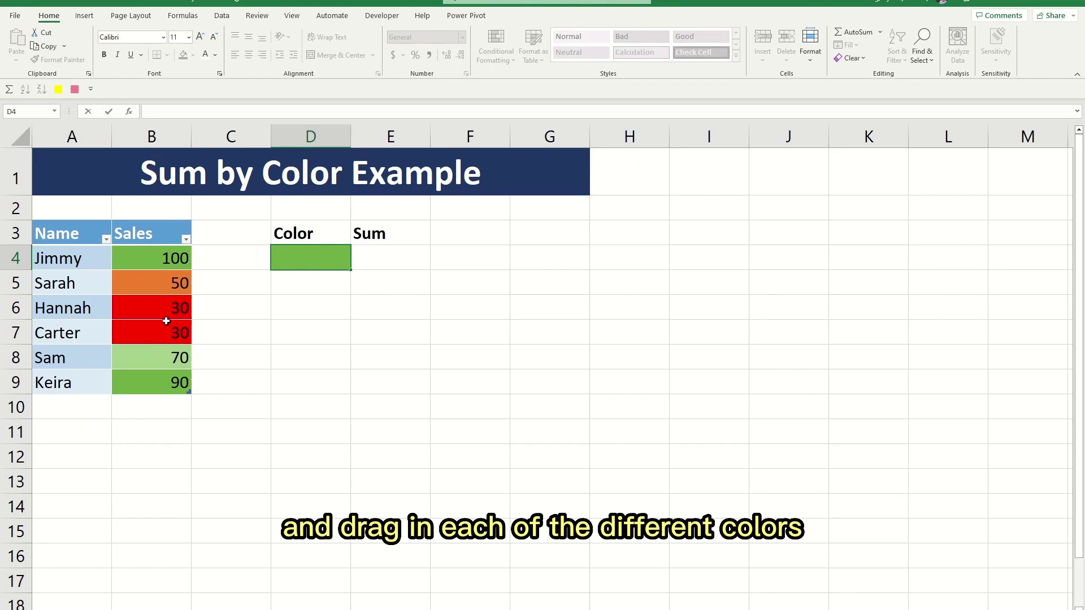
left_click(157, 360)
left_click(59, 60)
left_click(311, 283)
- Copy the orange formatting of B5 to D6 and the red formatting of B6 to D7 with Format Painter
left_click(169, 282)
left_click(58, 60)
left_click(310, 307)
left_click(164, 308)
left_click(59, 60)
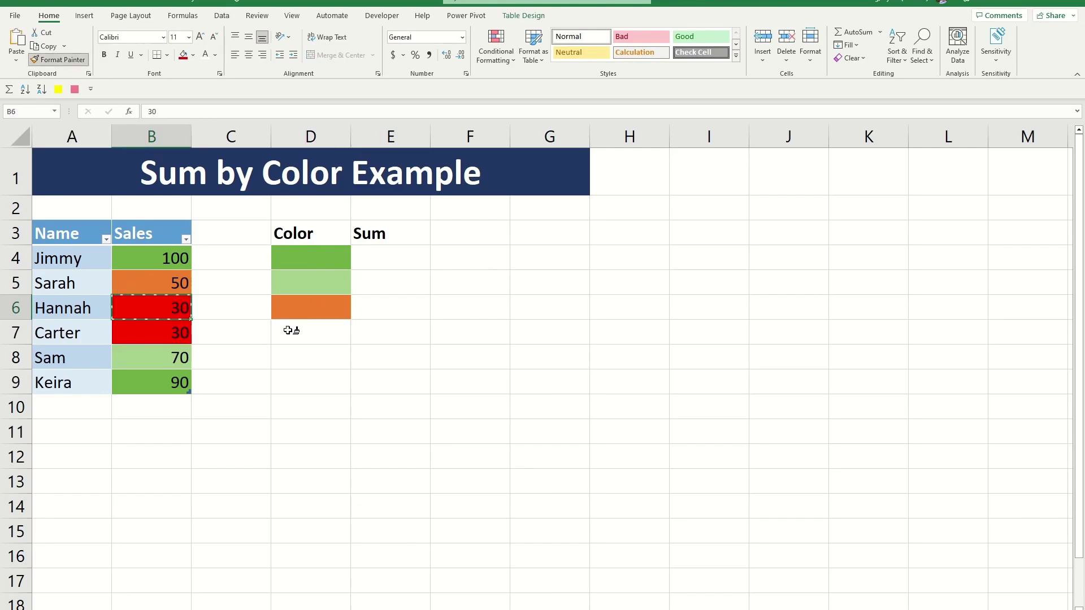
left_click(310, 332)
left_click(250, 254)
left_click_drag(319, 258, 322, 322)
- Start a SumByColor formula in cell E4 and open its function arguments
left_click(392, 257)
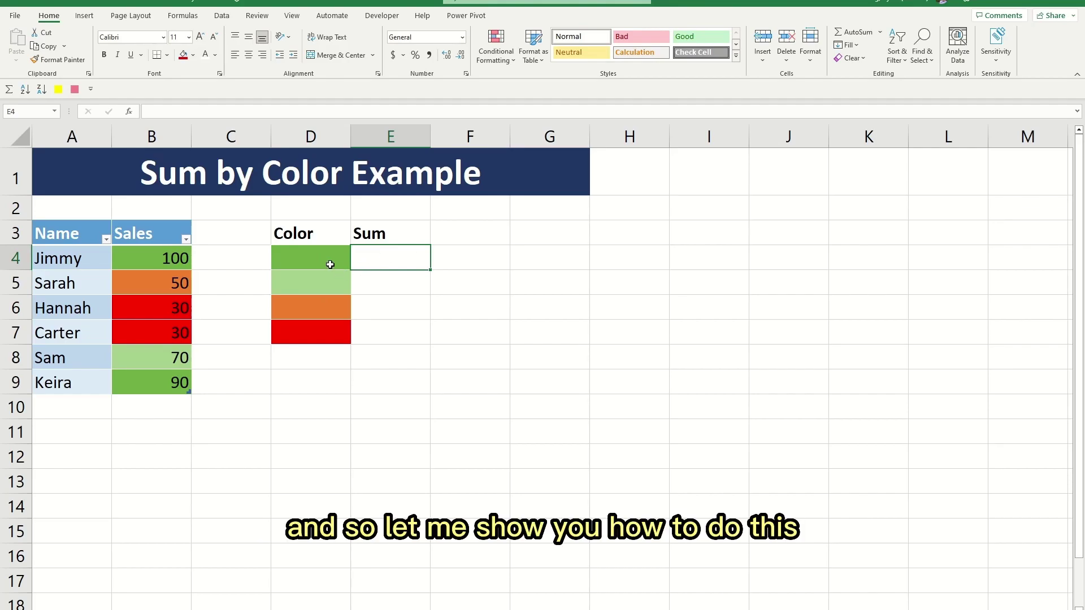
key("F2")
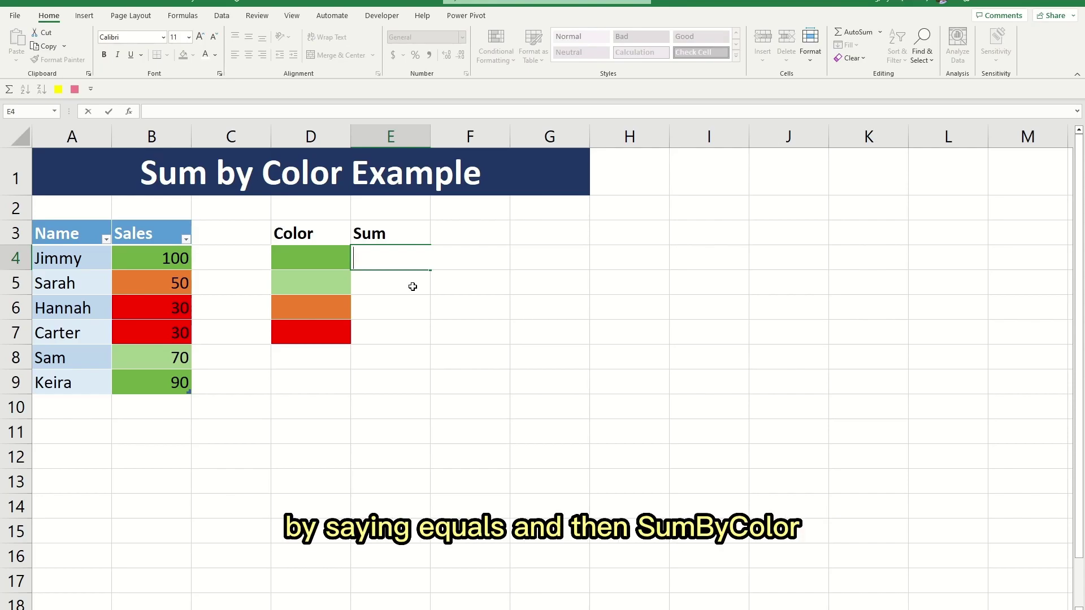
type("=Sum")
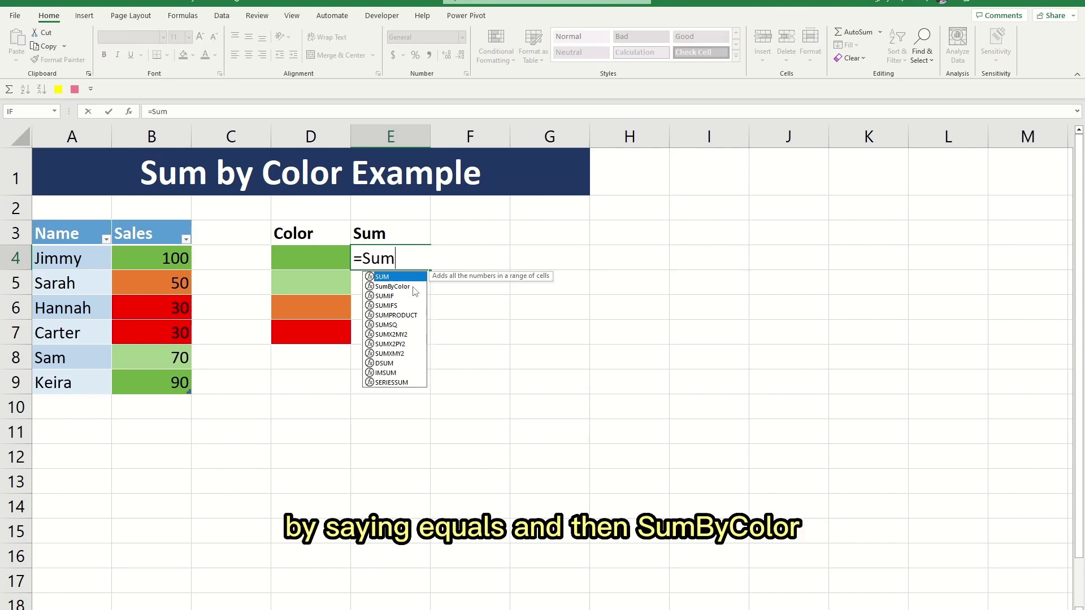
type("ByColor(")
scroll(421, 286, "down", 1)
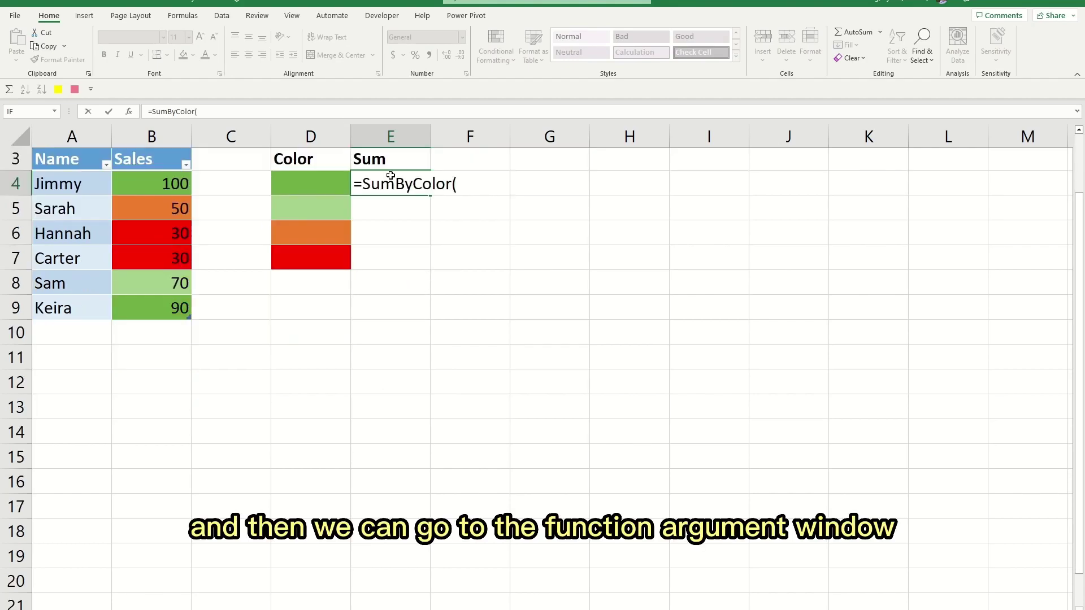
left_click(130, 112)
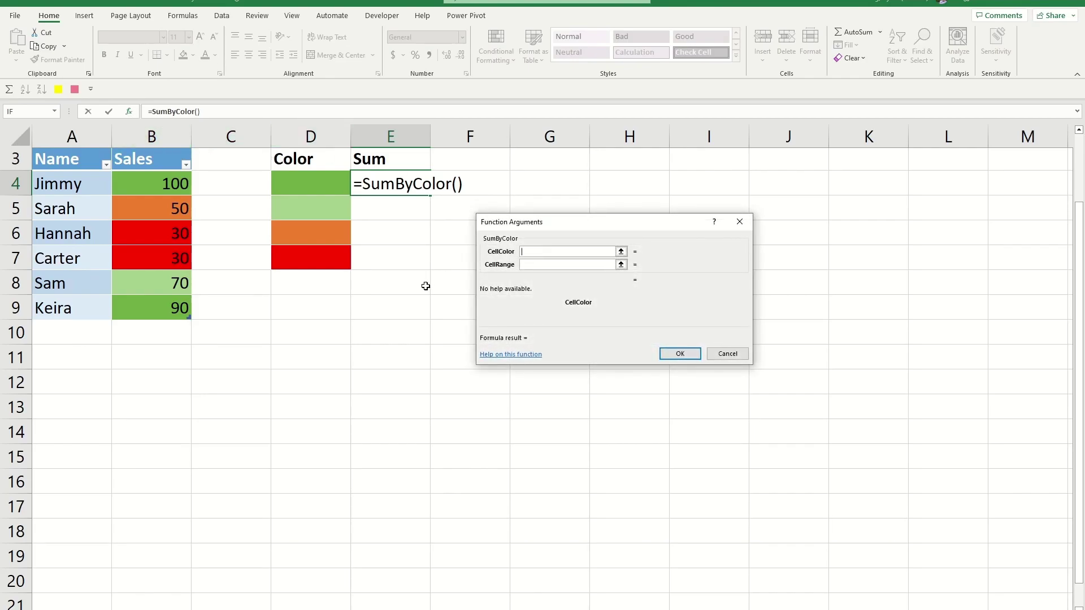
- Set CellColor to D4 and CellRange to the table's Sales column (Table1[Sales]), and accept the formula
scroll(435, 280, "up", 1)
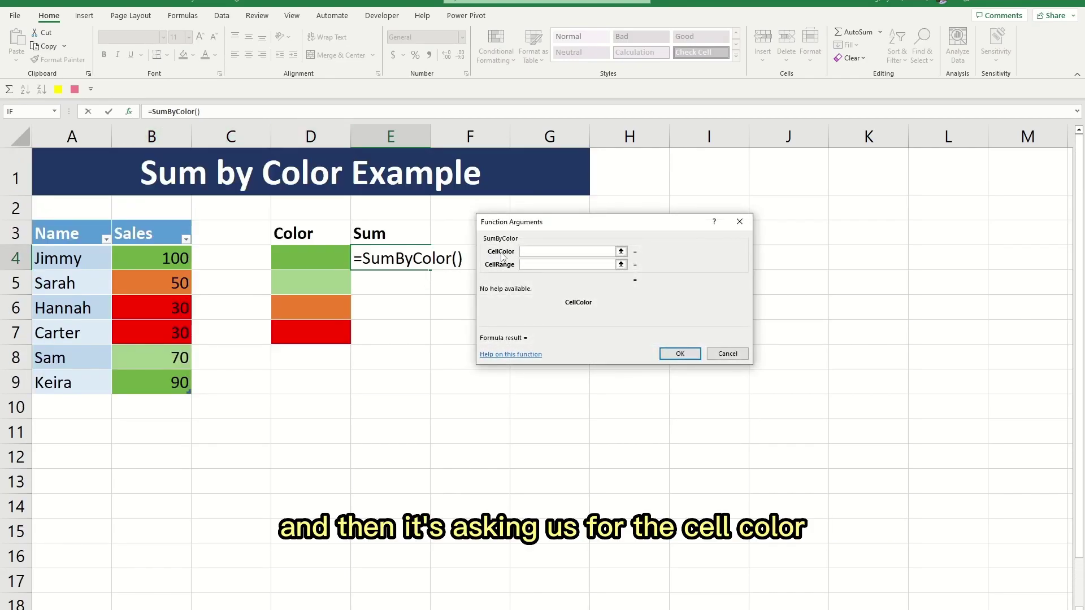
left_click(301, 260)
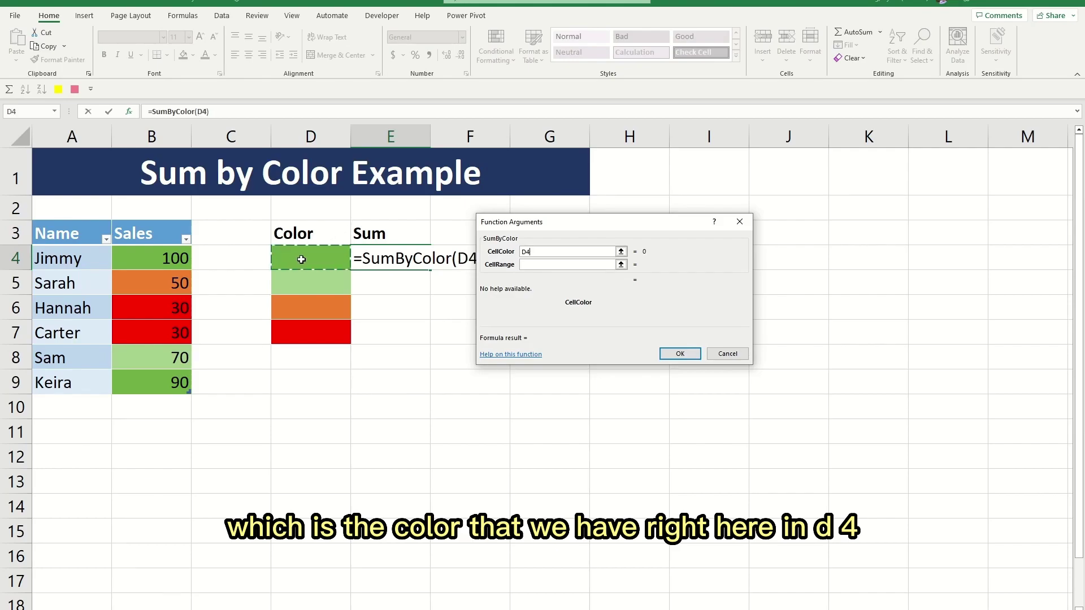
left_click(533, 267)
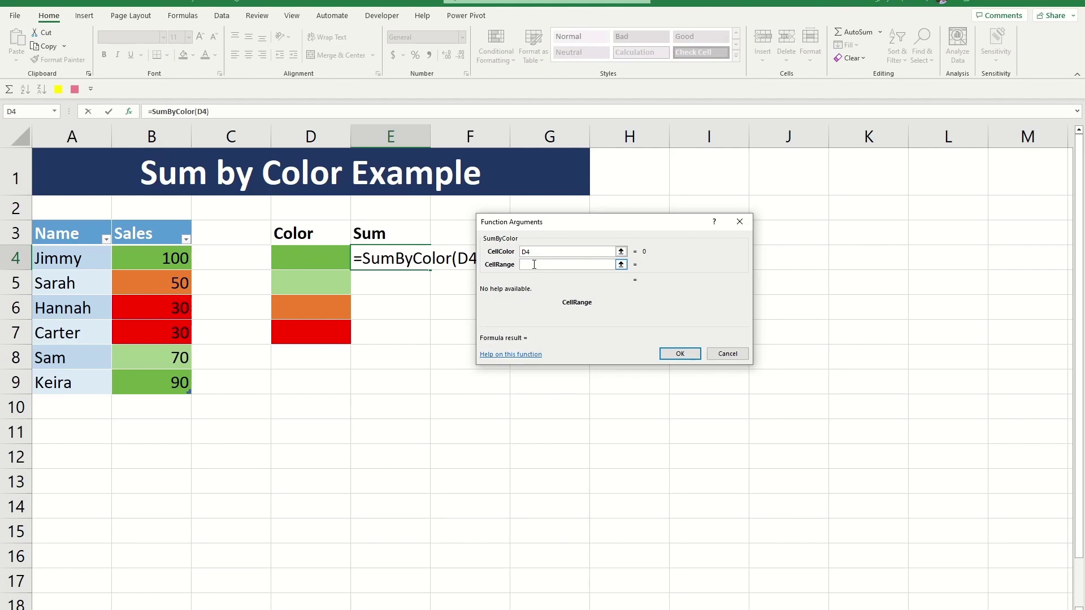
left_click_drag(132, 257, 133, 380)
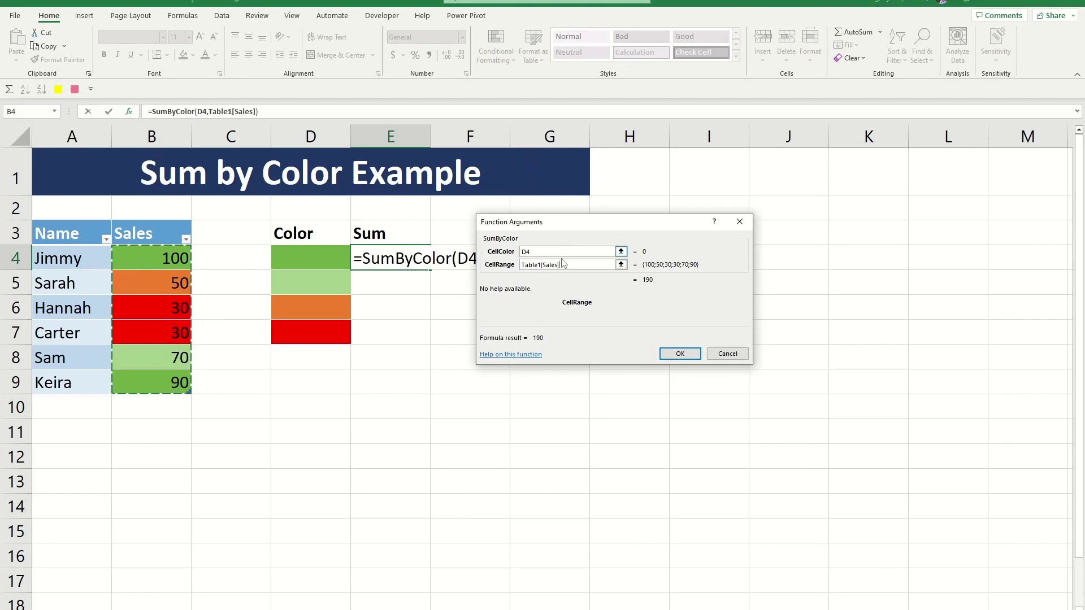
left_click(678, 355)
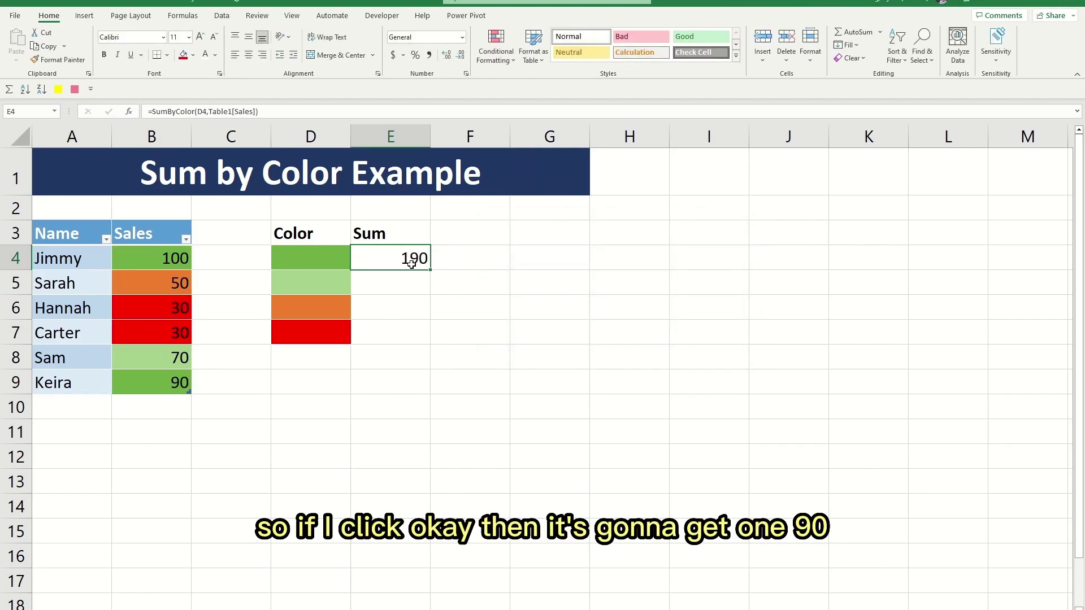
- Check the dark green sales cells B4 and B9 against the SumByColor formula in E4
left_click(142, 255)
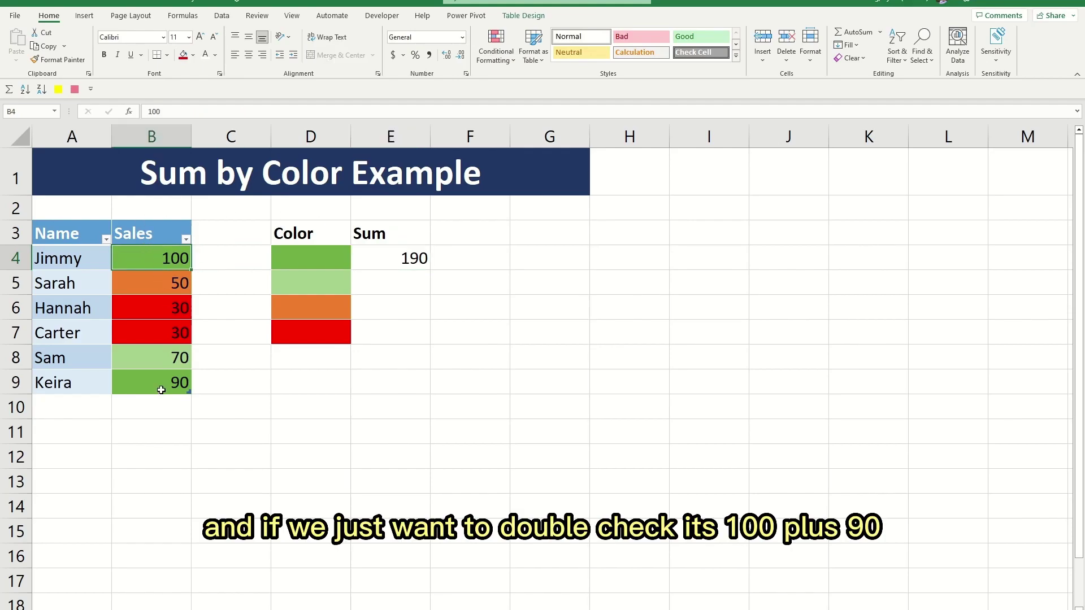
left_click(160, 388)
double_click(392, 258)
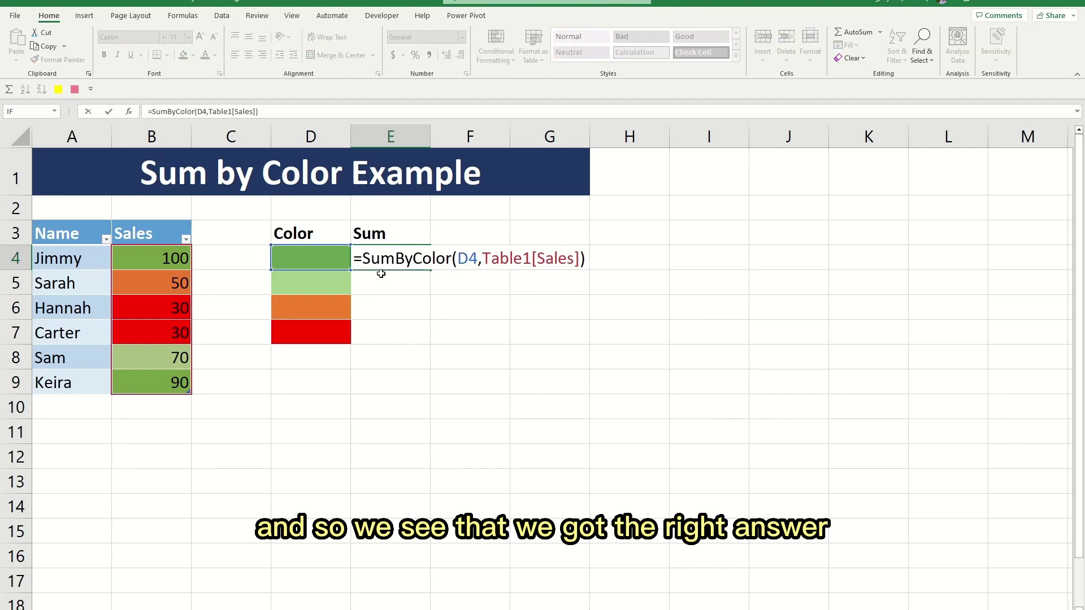
key("Return")
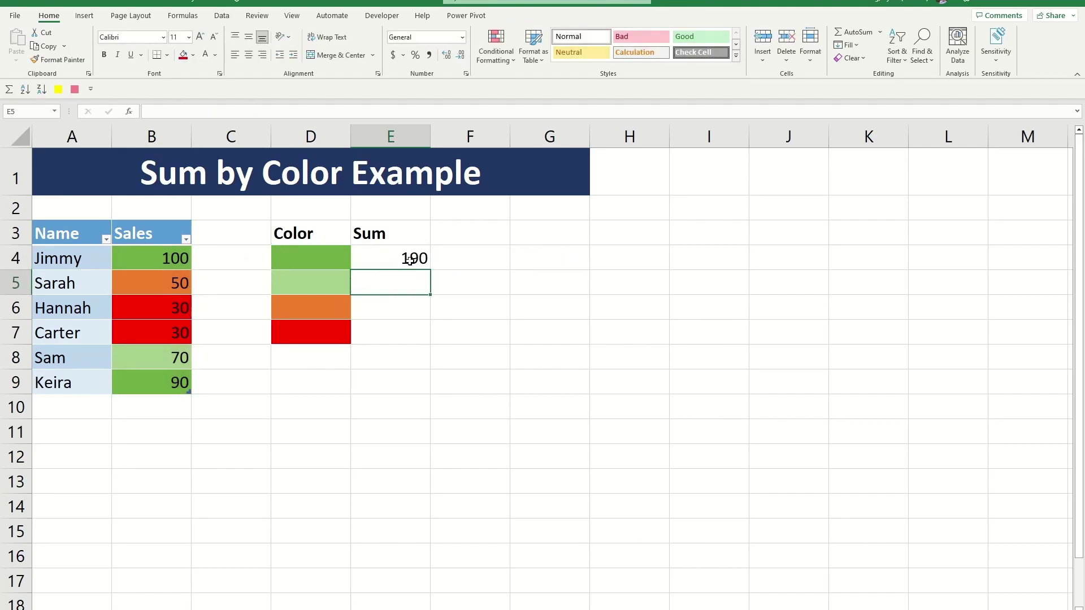
left_click(368, 313)
left_click(366, 356)
left_click(380, 312)
left_click(369, 322)
- Enter the formula =SumByColor(D5, Table1[Sales]) in cell E5 to sum the light green sales
left_click(388, 281)
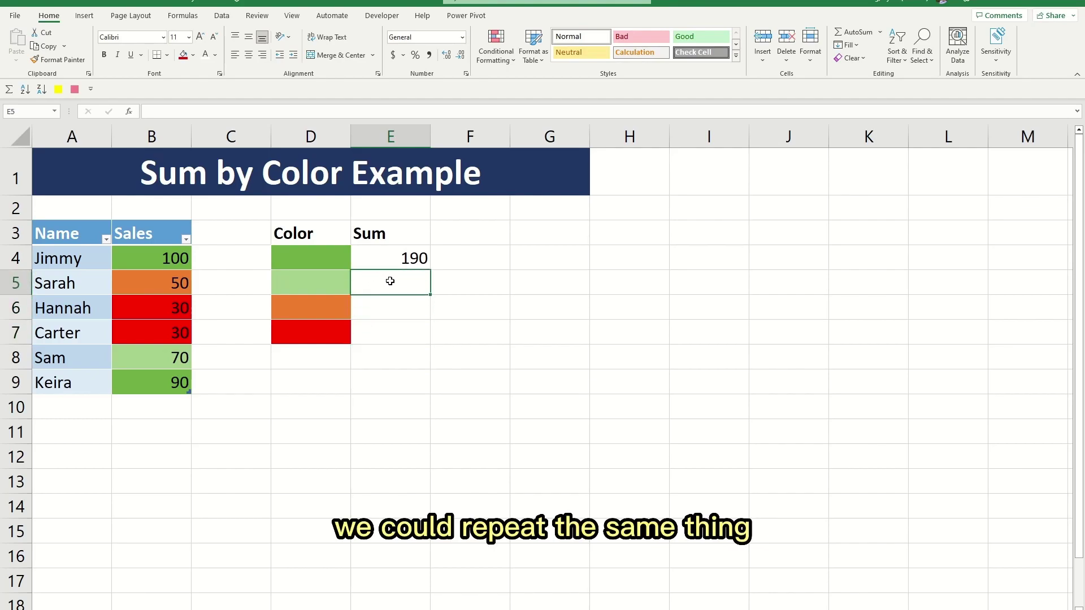
type("=SumByColor(")
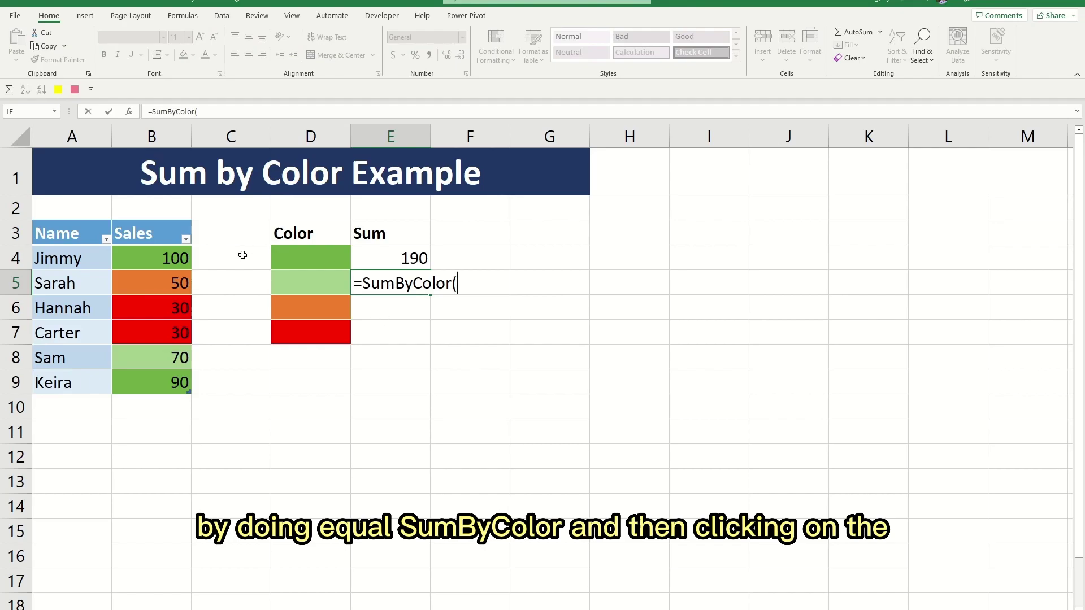
left_click(292, 287)
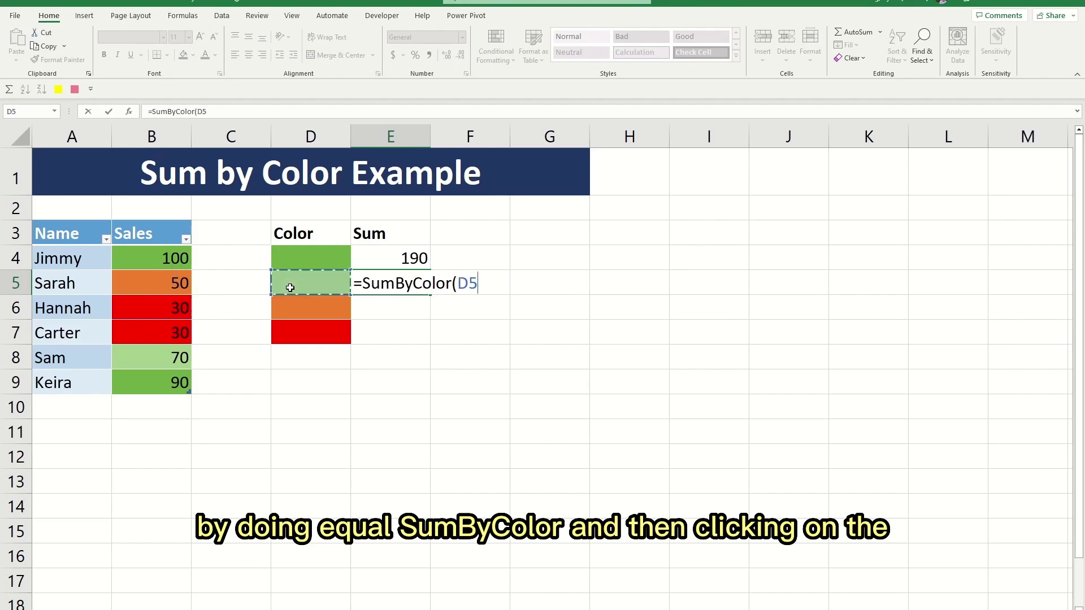
type(",")
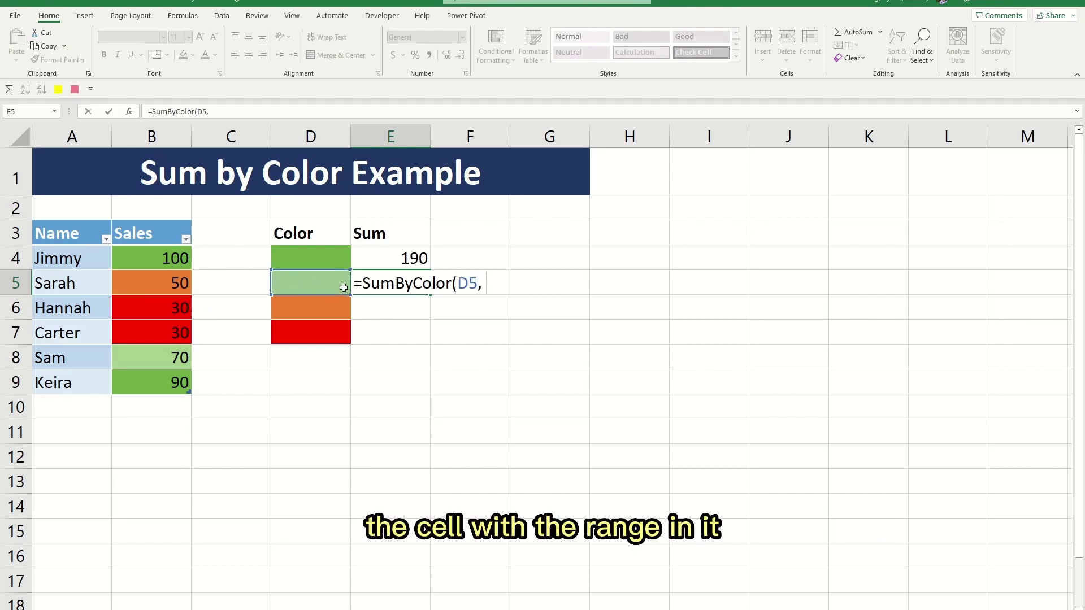
left_click_drag(131, 258, 141, 387)
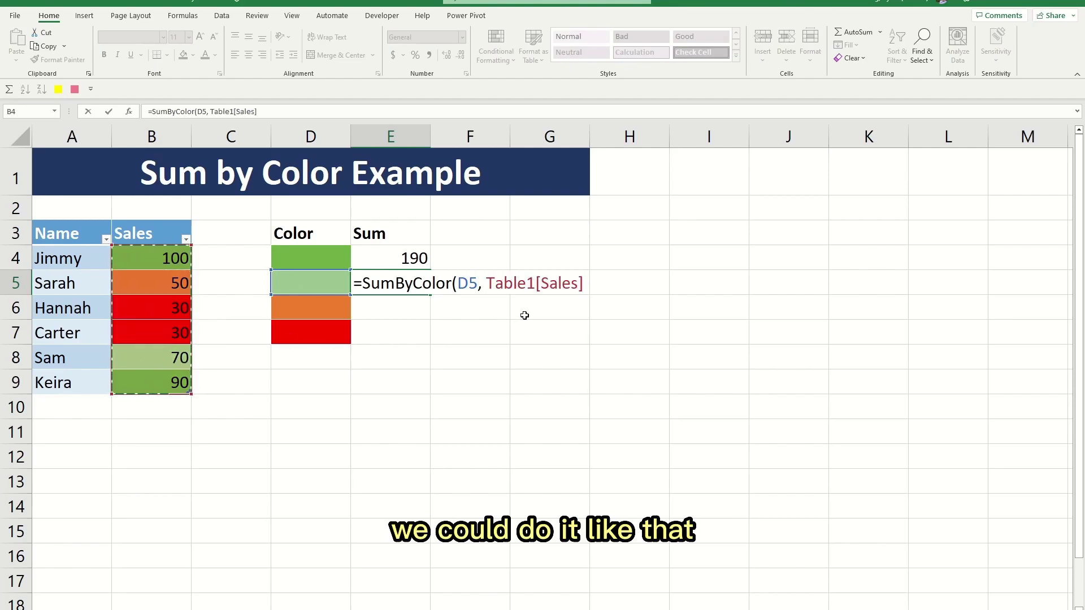
type(")")
key("Return")
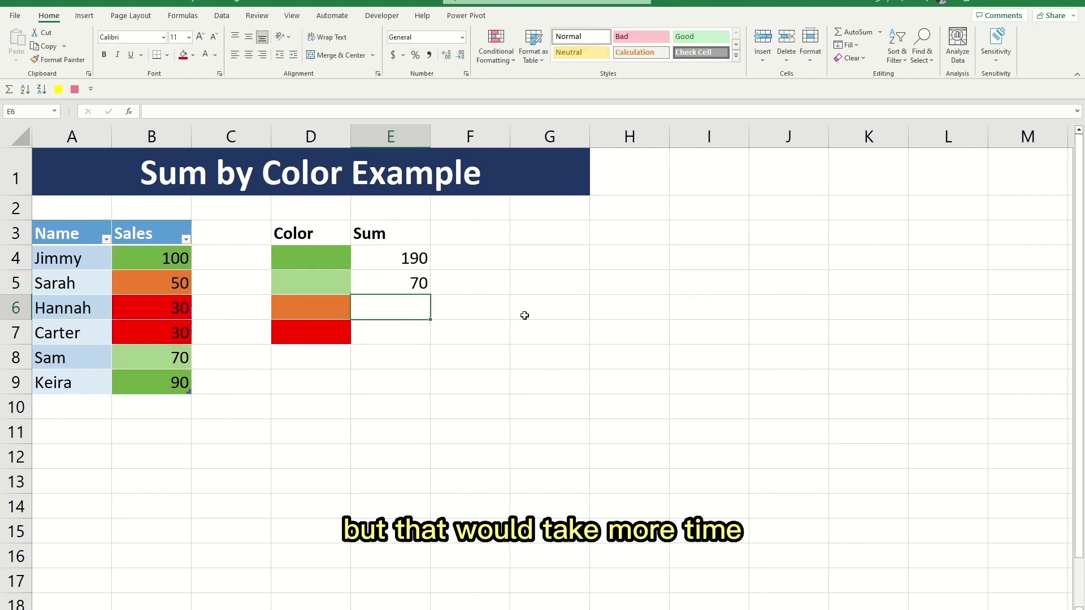
- Clear the manually entered SumByColor formula from cell E5
left_click(416, 333)
left_click(375, 286)
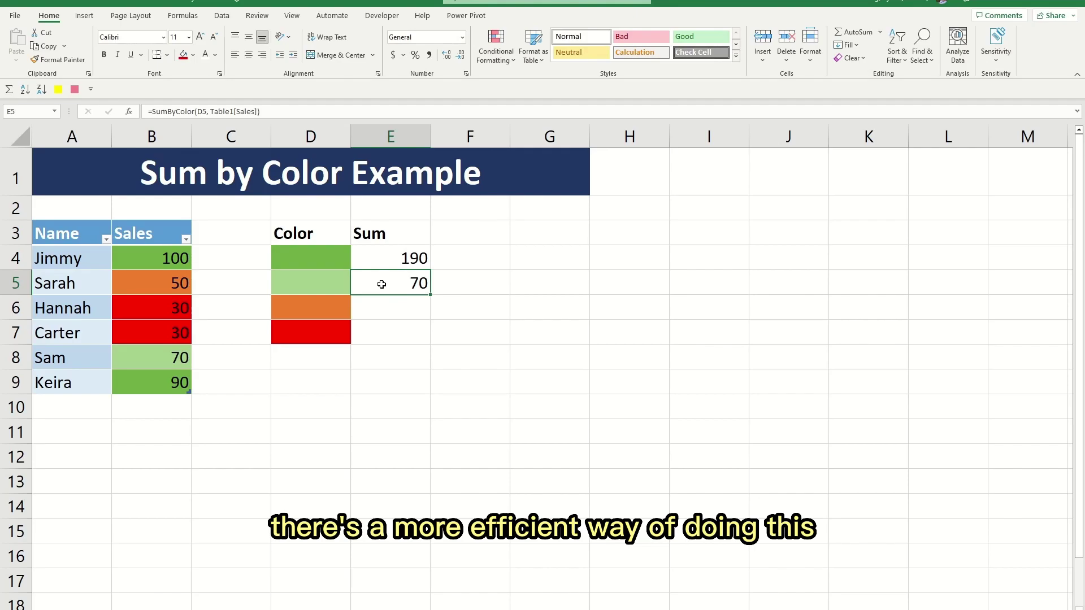
key("Delete")
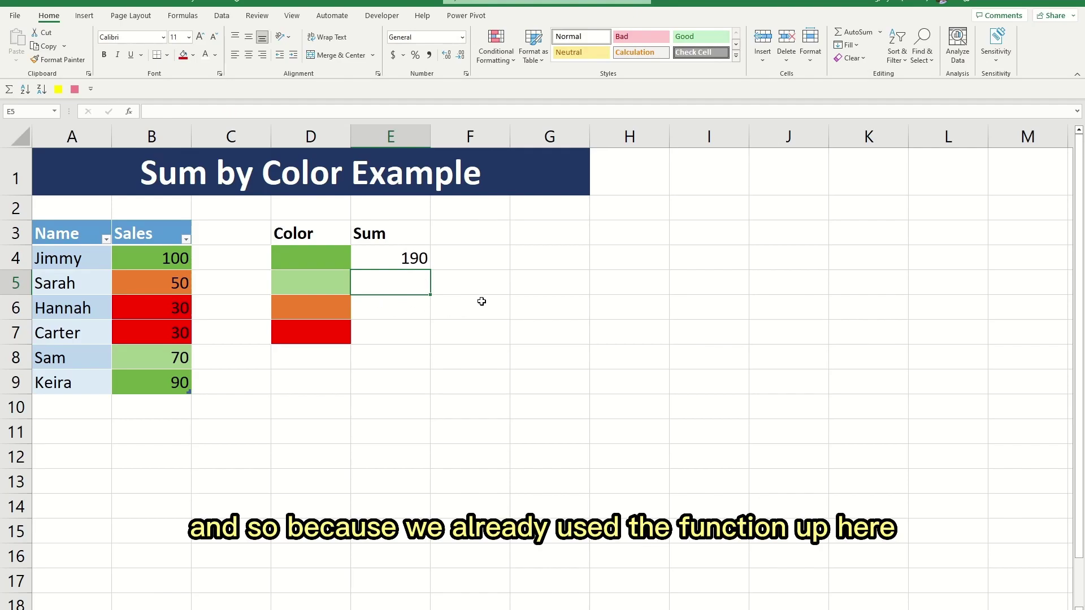
- Fill the SumByColor formula from E4 down through E7 and check the copied formula in E5 against E4
double_click(400, 259)
key("Return")
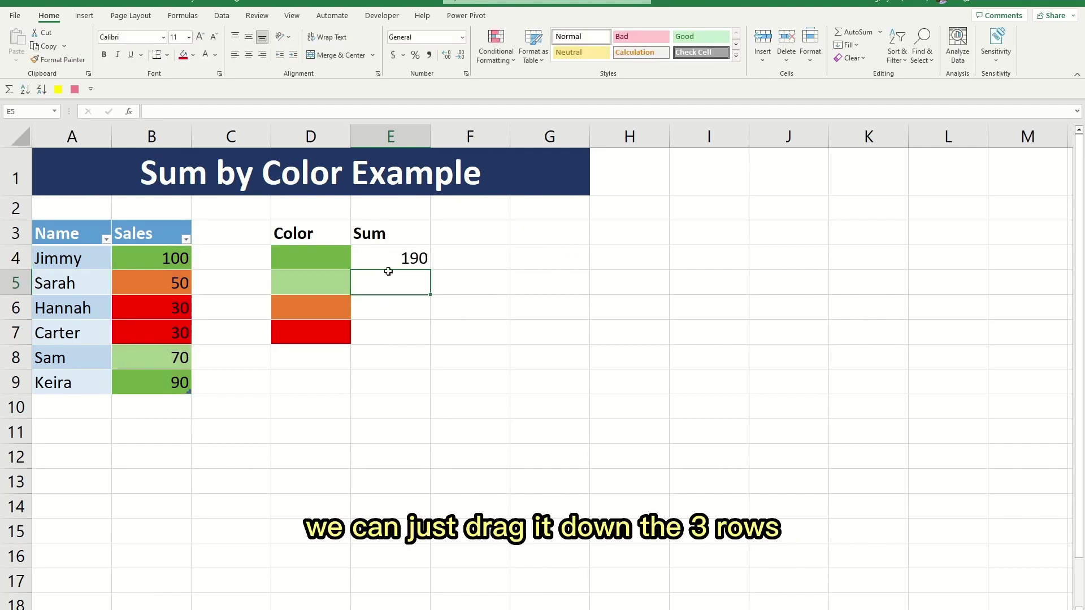
left_click(422, 254)
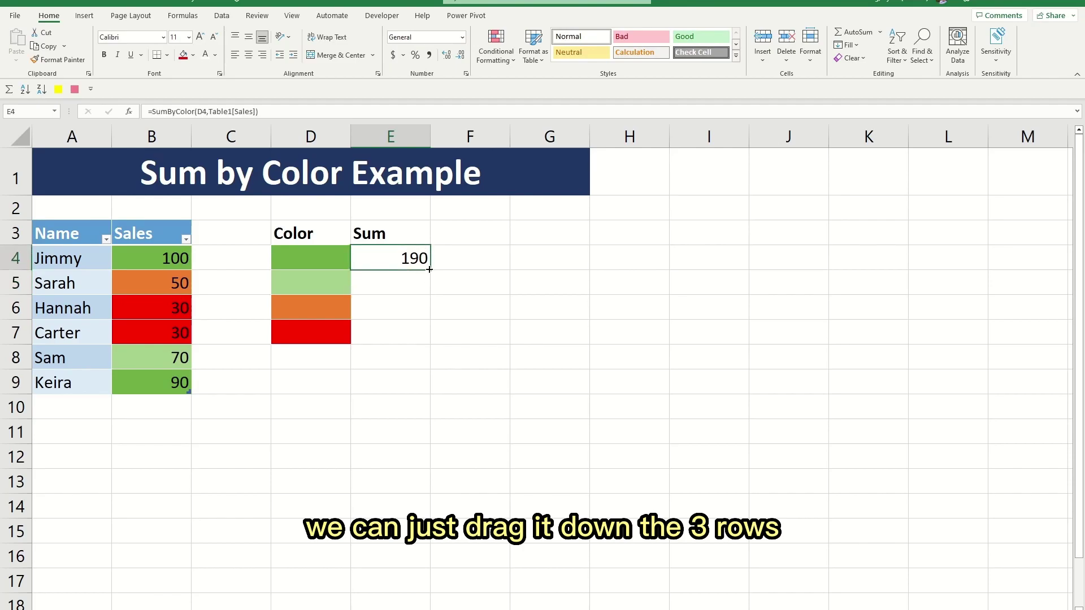
left_click_drag(429, 269, 423, 326)
left_click(457, 299)
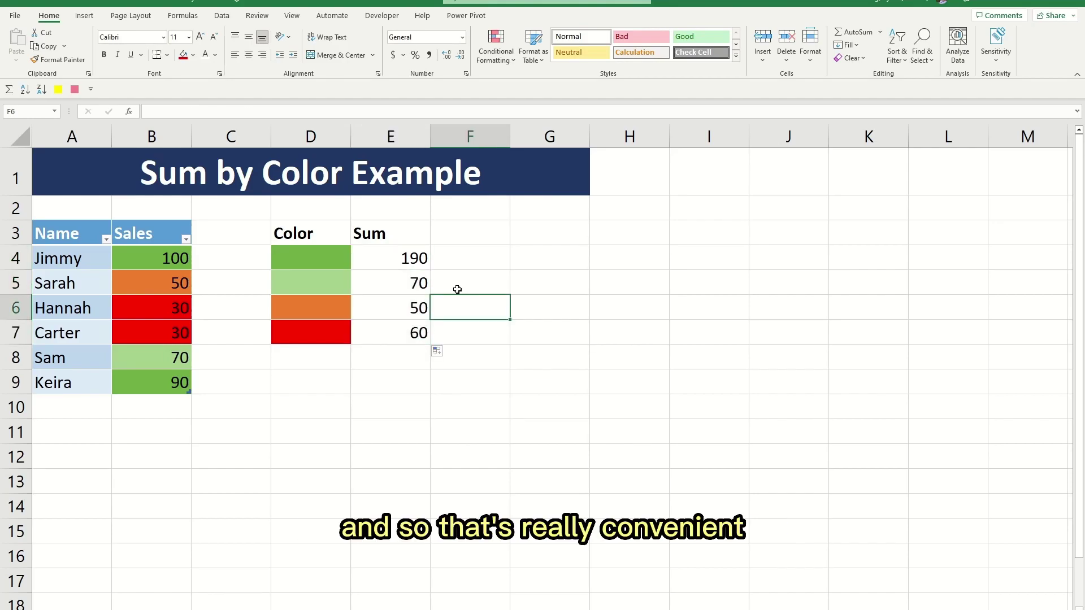
left_click(366, 282)
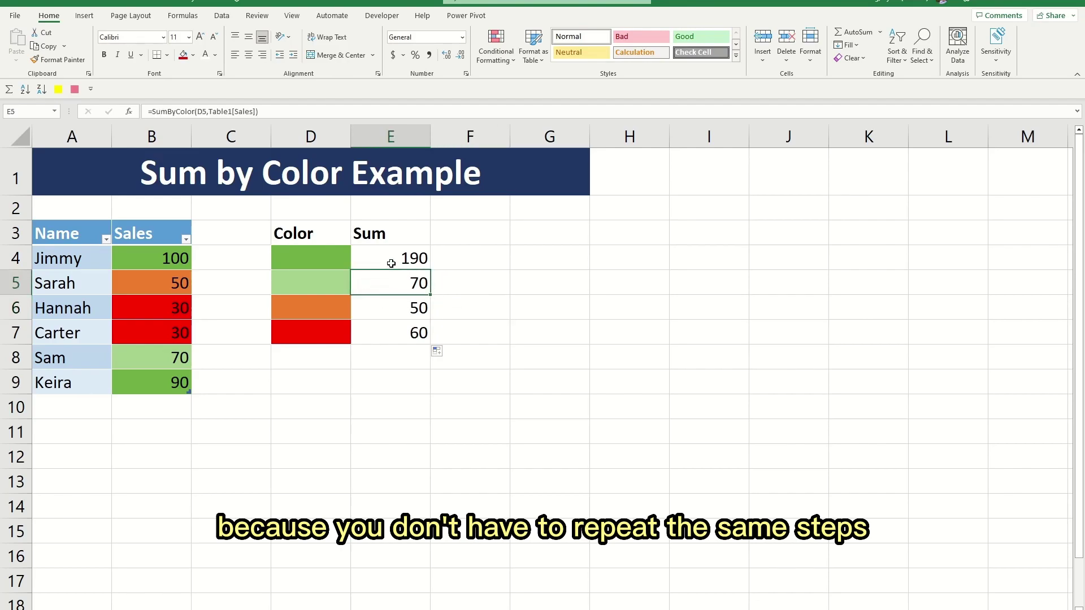
left_click(391, 263)
left_click(399, 287)
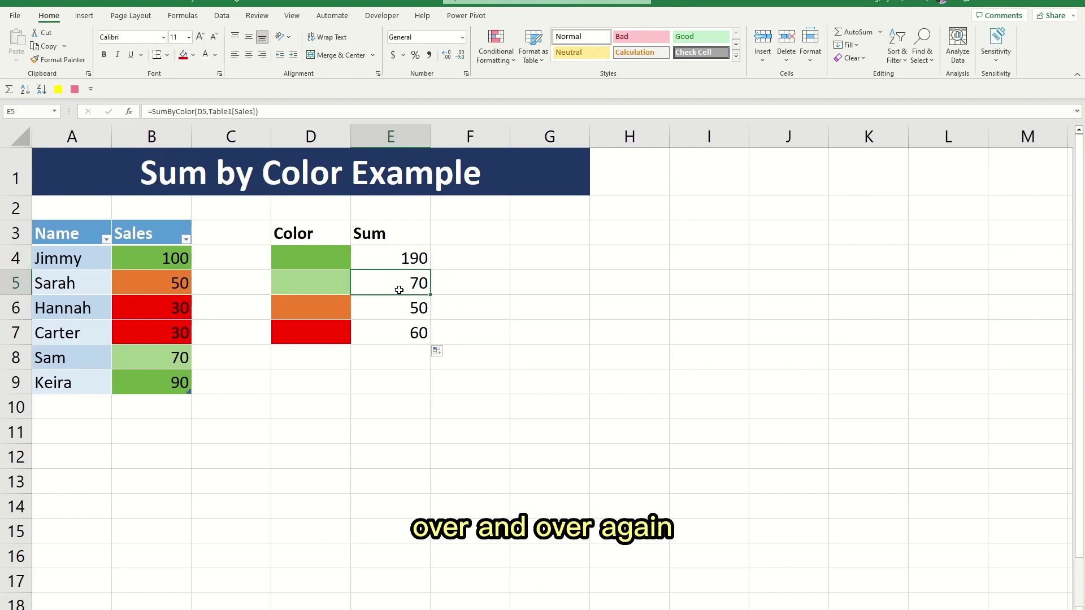